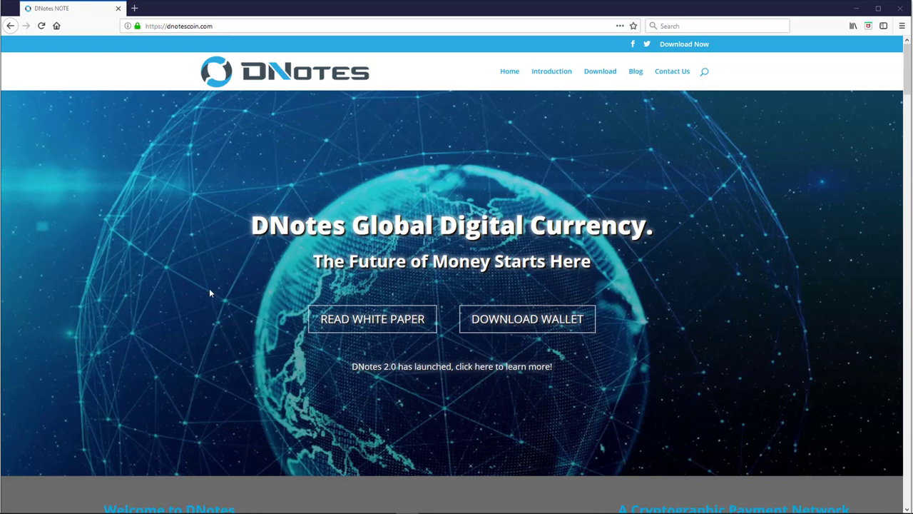
Select the browser address bar to enter a new web address
{"action": "left_click", "coordinate": [195, 26]}
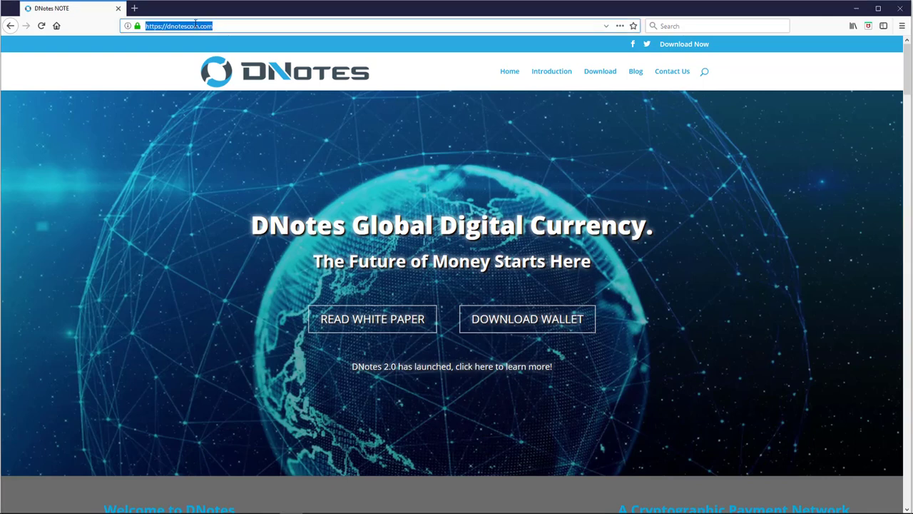
{"action": "type", "text": "www.coinbase.com/"}
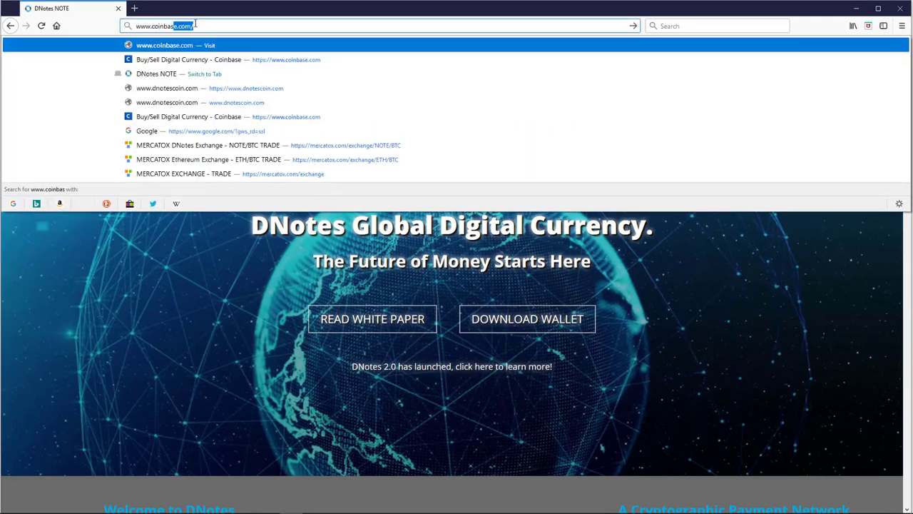
{"action": "key", "text": "Return"}
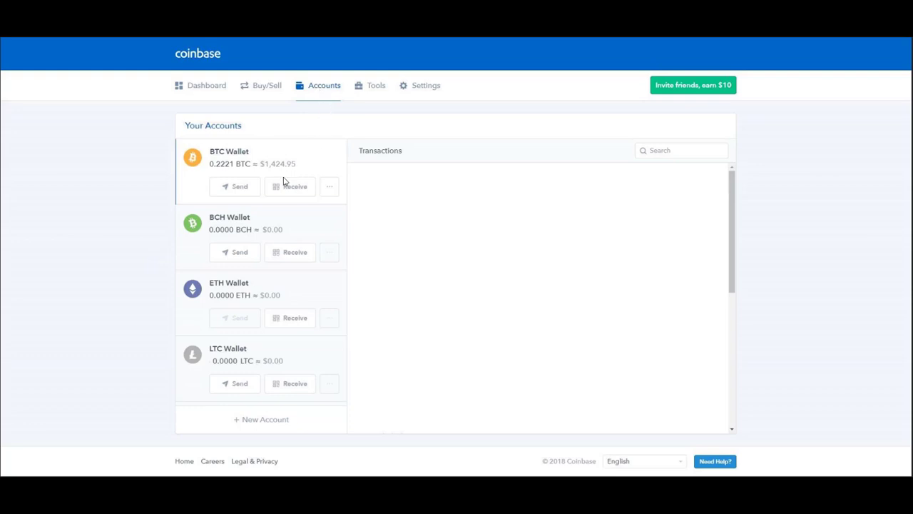
Start a Bitcoin send from the Coinbase BTC wallet
{"action": "left_click", "coordinate": [237, 190]}
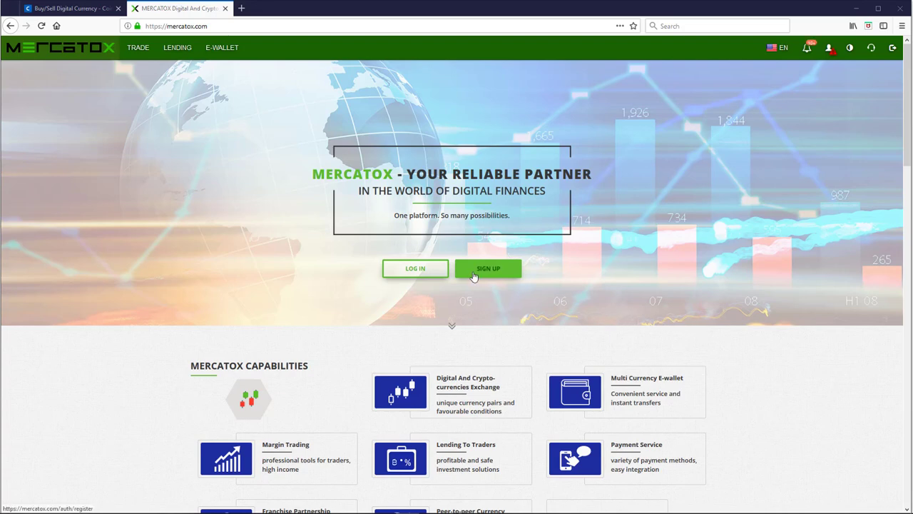
Log in to the Mercatox account from the homepage
{"action": "left_click", "coordinate": [414, 271]}
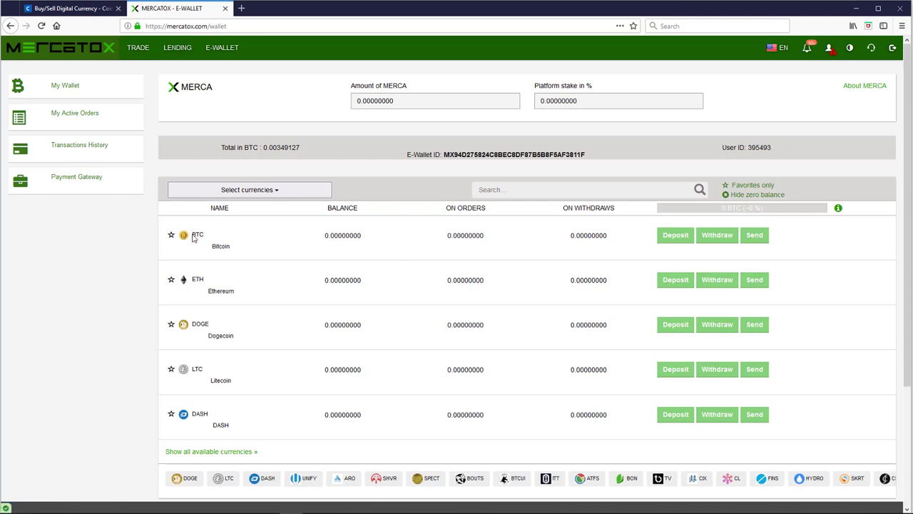
Show the Mercatox BTC deposit address and select it for copying
{"action": "left_click", "coordinate": [678, 241]}
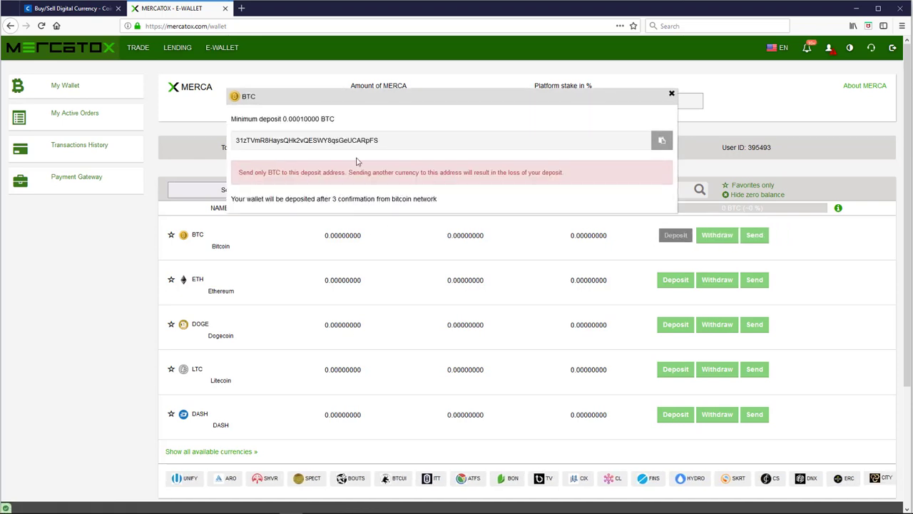
{"action": "double_click", "coordinate": [328, 140]}
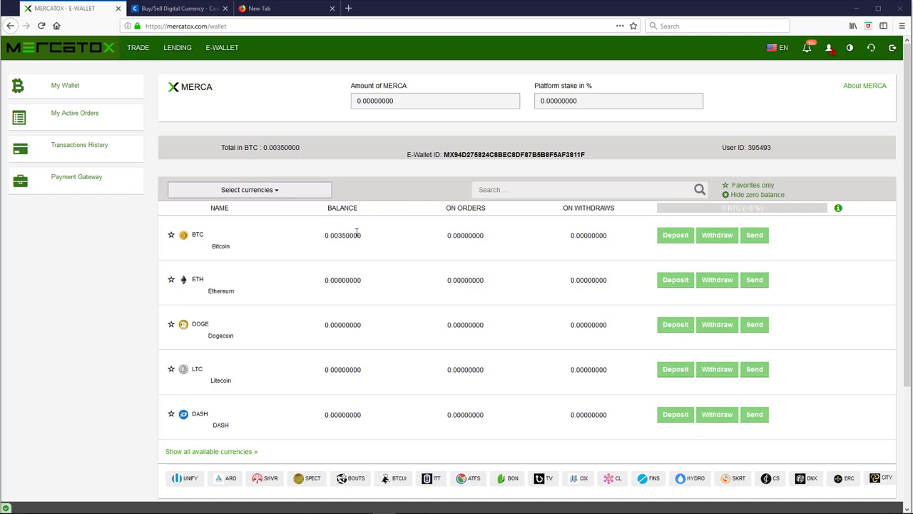
Search the exchange for NOTE and open the NOTE/BTC market
{"action": "left_click", "coordinate": [135, 49]}
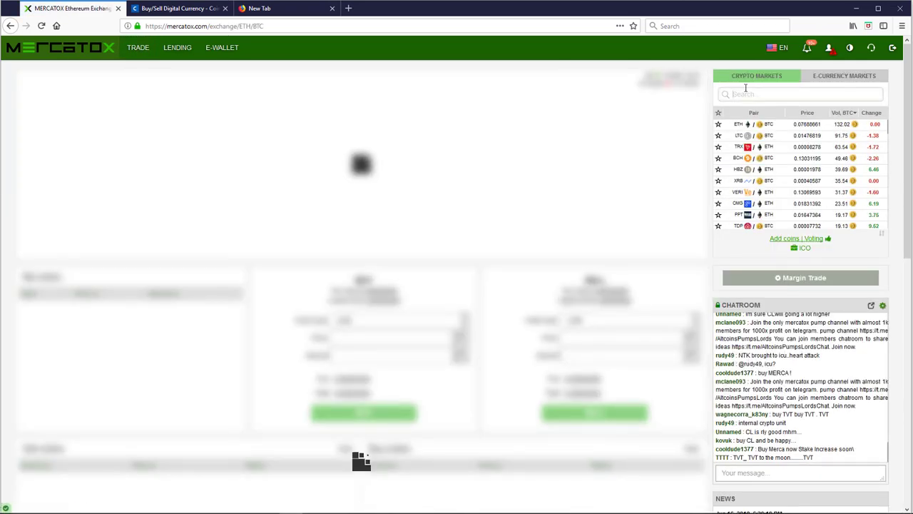
{"action": "type", "text": "NOTE"}
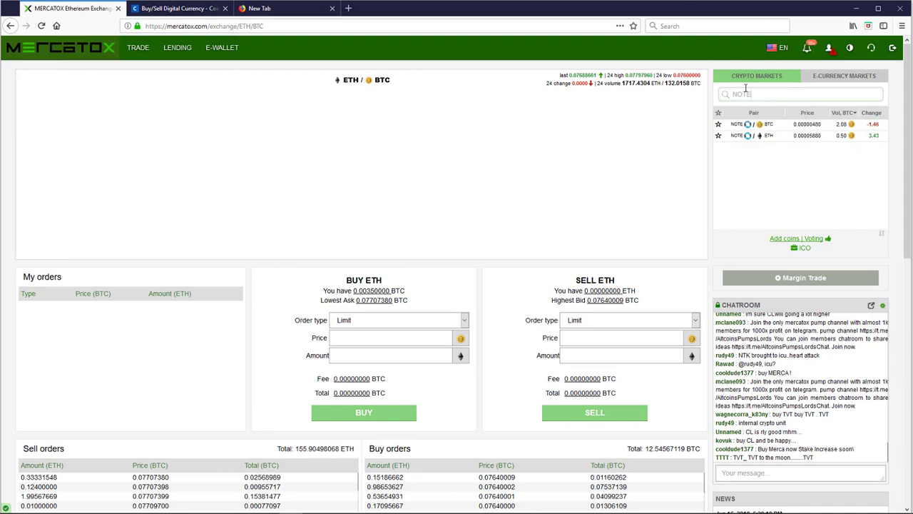
{"action": "left_click", "coordinate": [749, 125]}
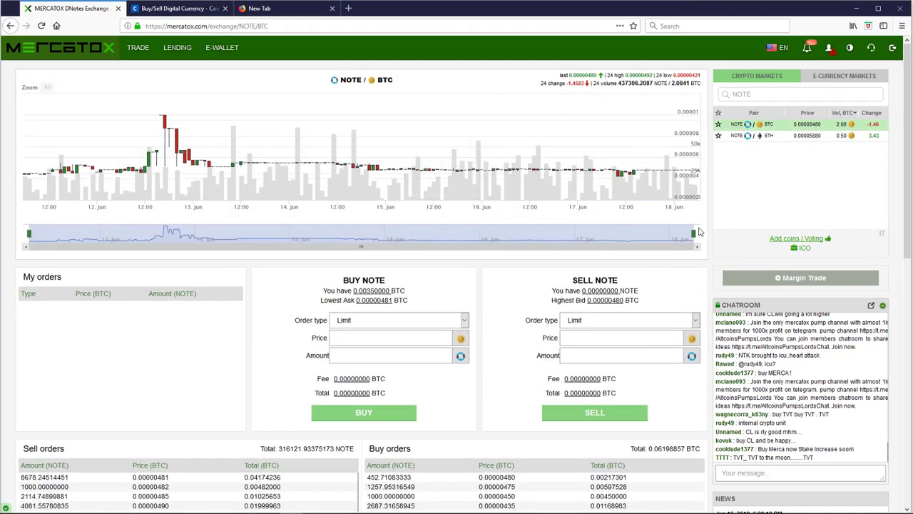
{"action": "scroll", "coordinate": [709, 223], "scroll_direction": "down", "scroll_amount": 3}
{"action": "scroll", "coordinate": [709, 223], "scroll_direction": "down", "scroll_amount": 1}
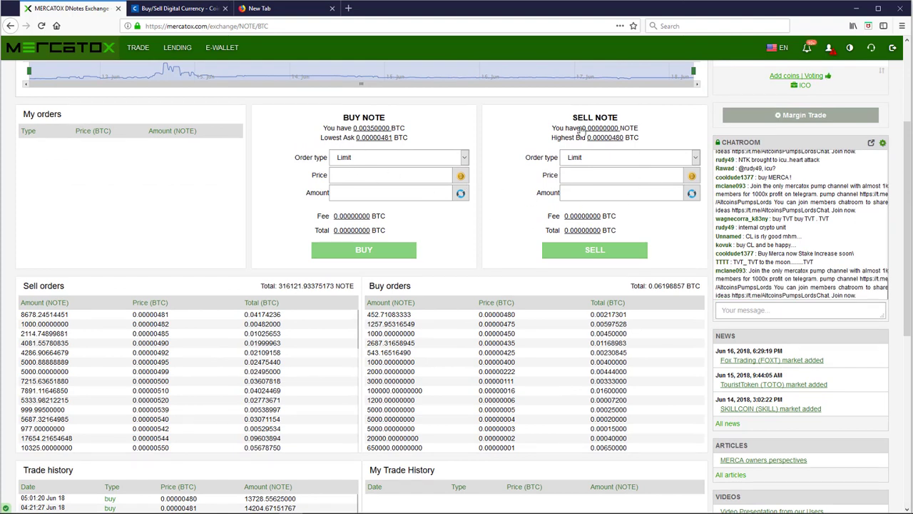
{"action": "scroll", "coordinate": [517, 198], "scroll_direction": "down", "scroll_amount": 1}
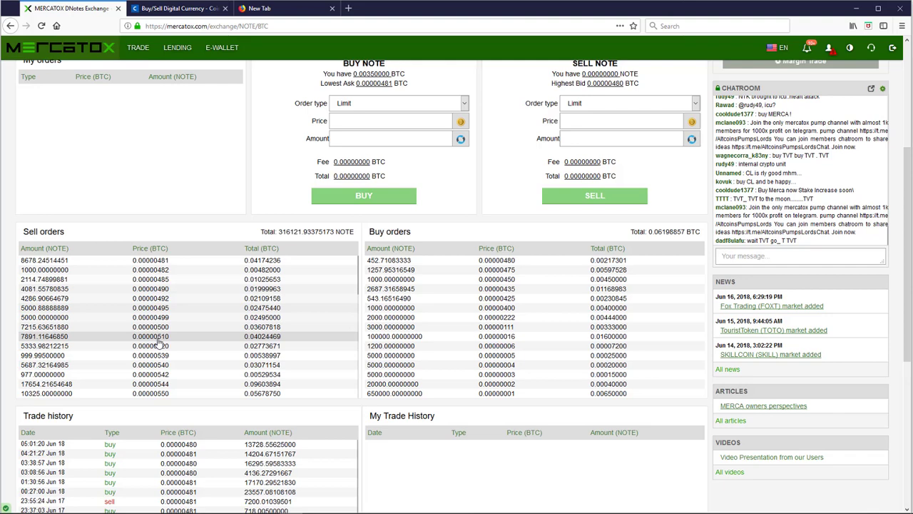
{"action": "scroll", "coordinate": [155, 335], "scroll_direction": "up", "scroll_amount": 3}
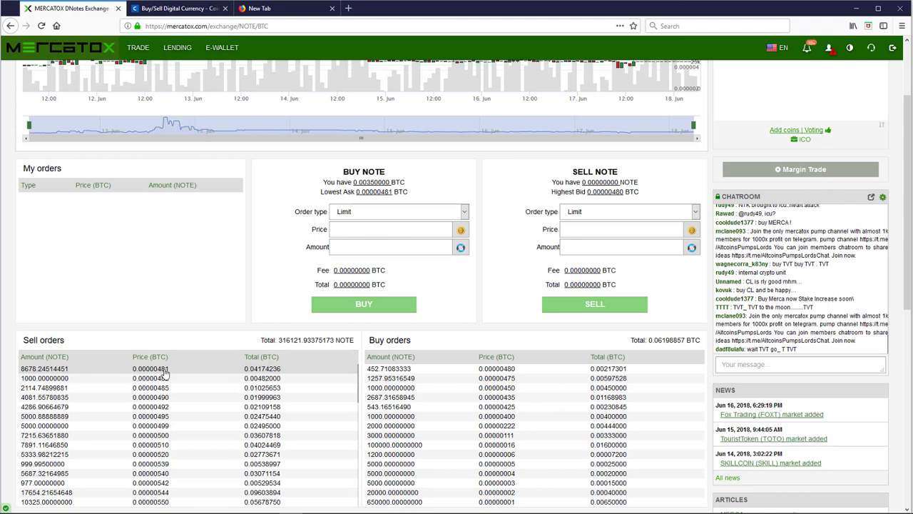
Fill the buy form from the cheapest sell order, set the amount to 700 NOTE, and place the buy
{"action": "left_click", "coordinate": [164, 371]}
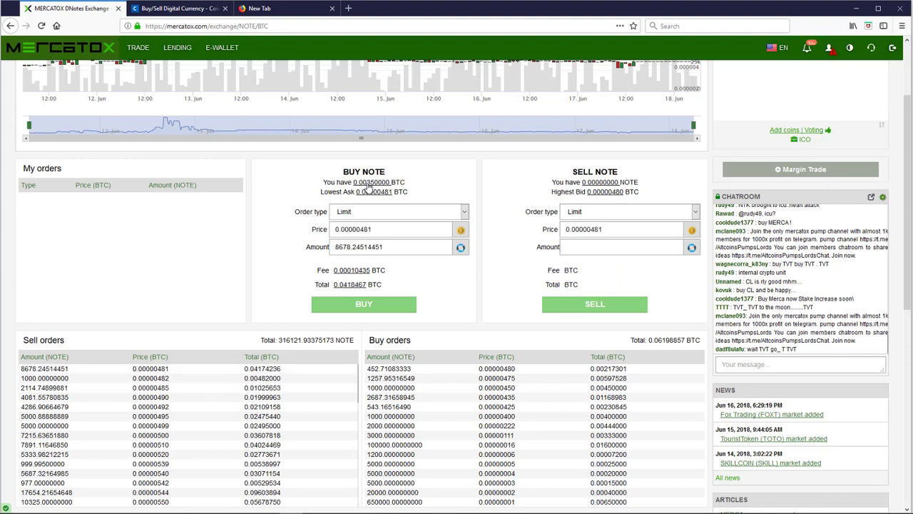
{"action": "left_click", "coordinate": [368, 184]}
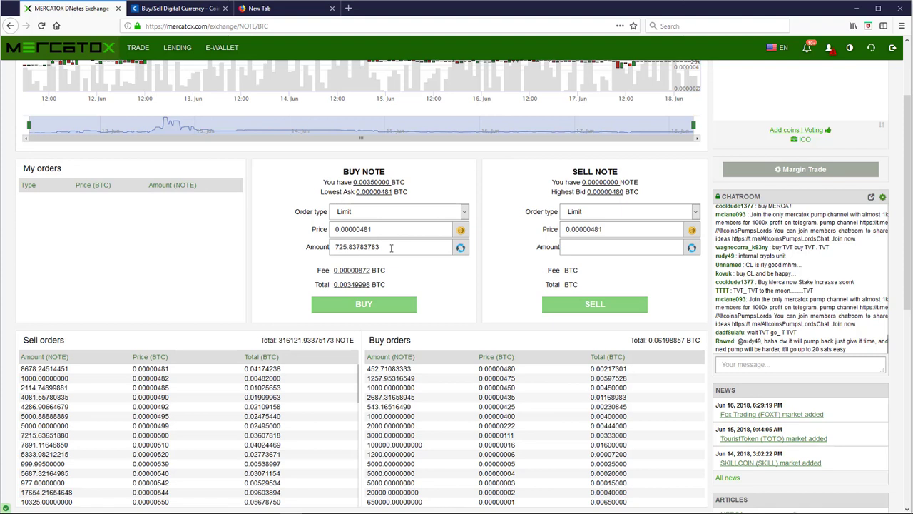
{"action": "left_click_drag", "start_coordinate": [390, 247], "coordinate": [331, 246]}
{"action": "type", "text": "7"}
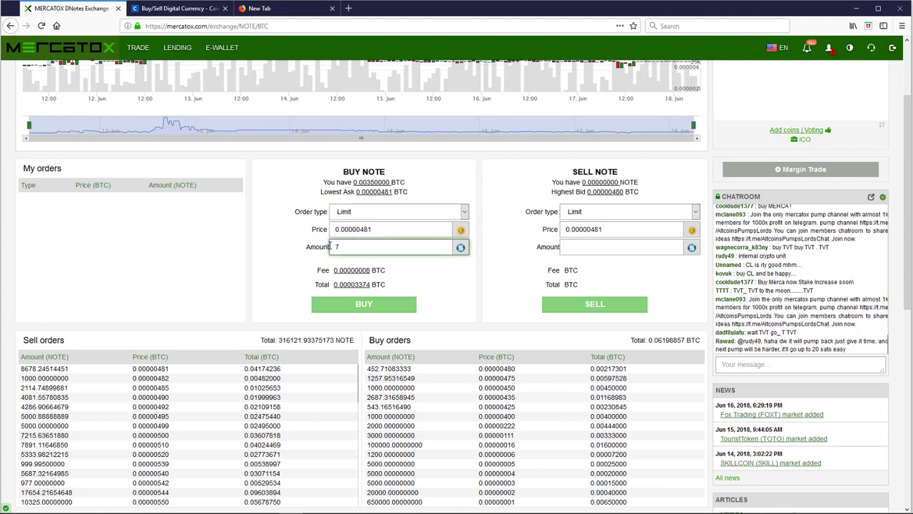
{"action": "type", "text": "00"}
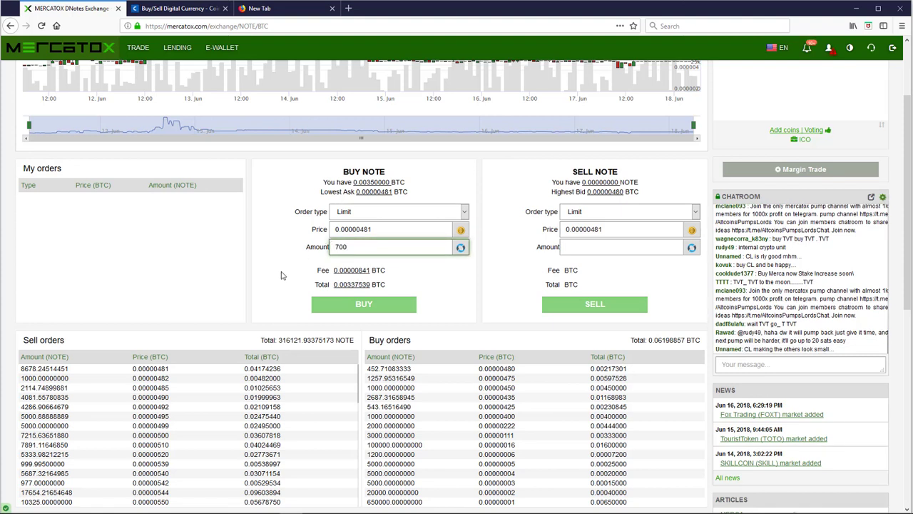
{"action": "left_click", "coordinate": [450, 296]}
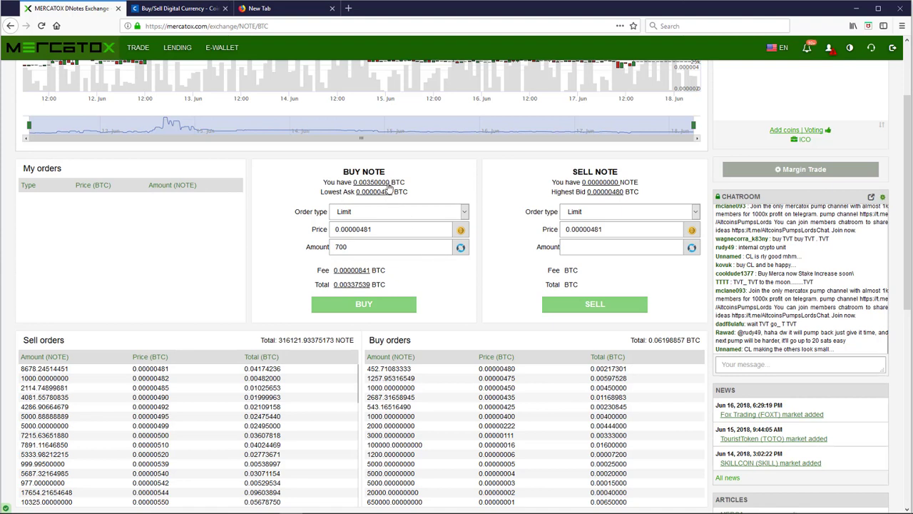
{"action": "left_click", "coordinate": [372, 306]}
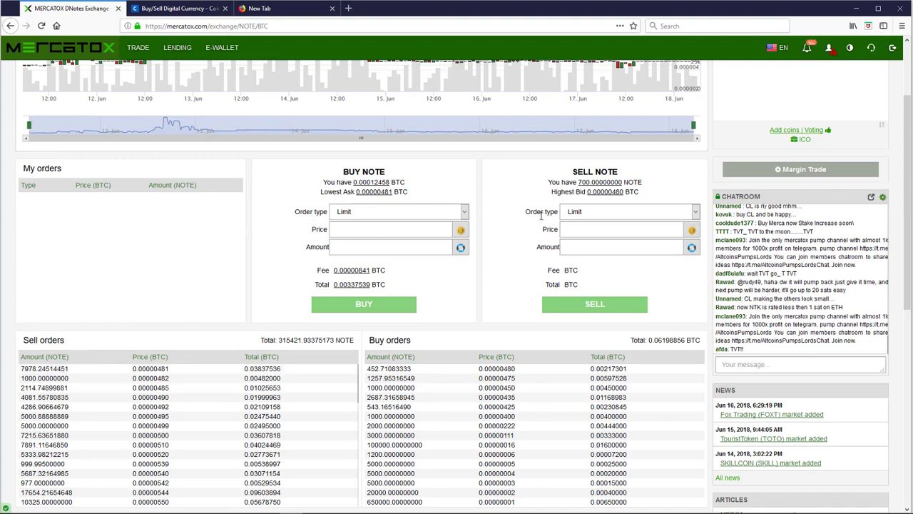
{"action": "scroll", "coordinate": [489, 282], "scroll_direction": "up", "scroll_amount": 3}
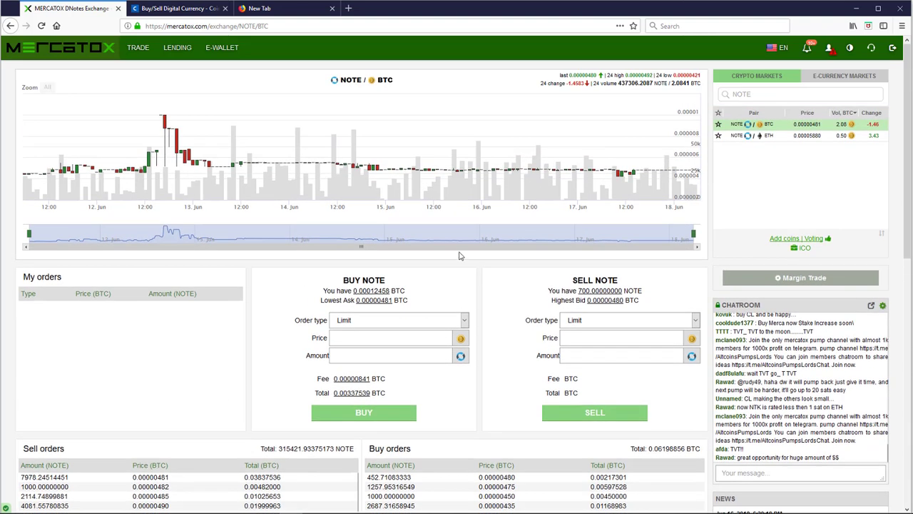
Show only non-zero e-wallet balances and highlight the 700 NOTE balance
{"action": "left_click", "coordinate": [222, 47]}
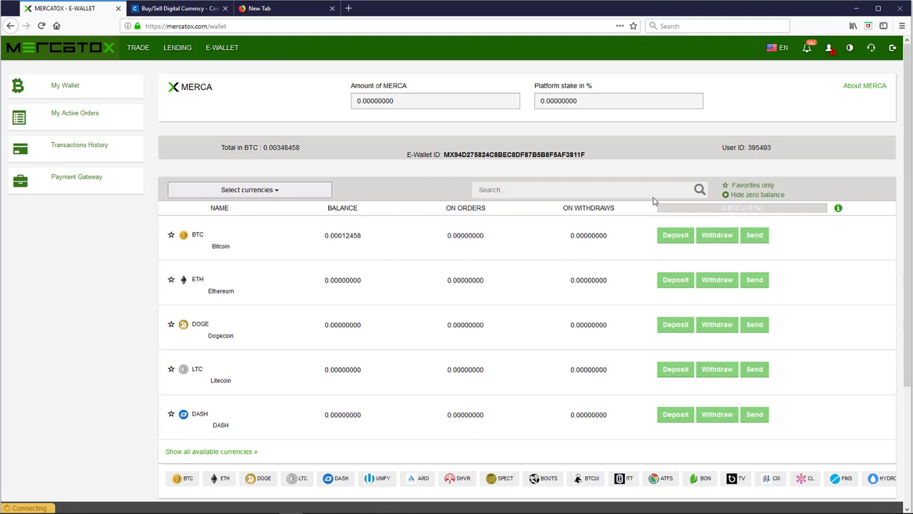
{"action": "left_click", "coordinate": [743, 196]}
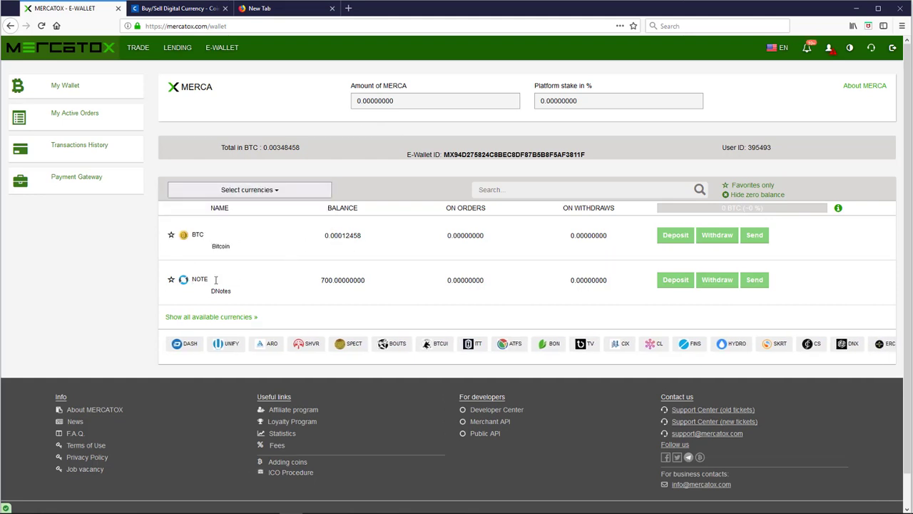
{"action": "mouse_move", "coordinate": [318, 283]}
{"action": "left_mouse_down"}
{"action": "mouse_move", "coordinate": [358, 281]}
{"action": "mouse_move", "coordinate": [371, 293]}
{"action": "left_mouse_up"}
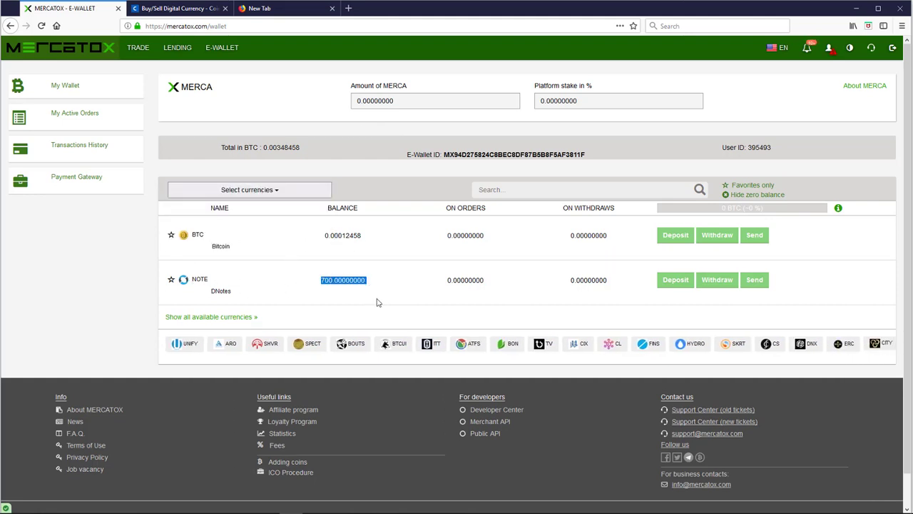
{"action": "left_click", "coordinate": [385, 298]}
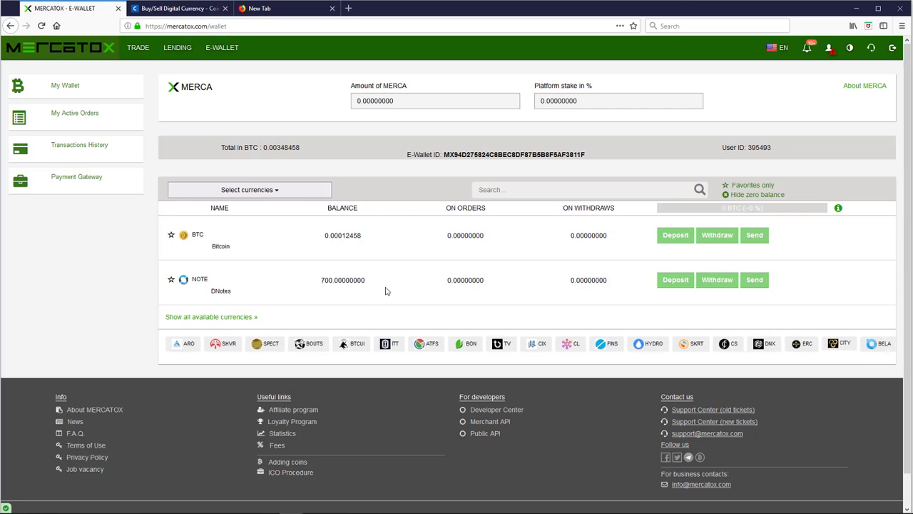